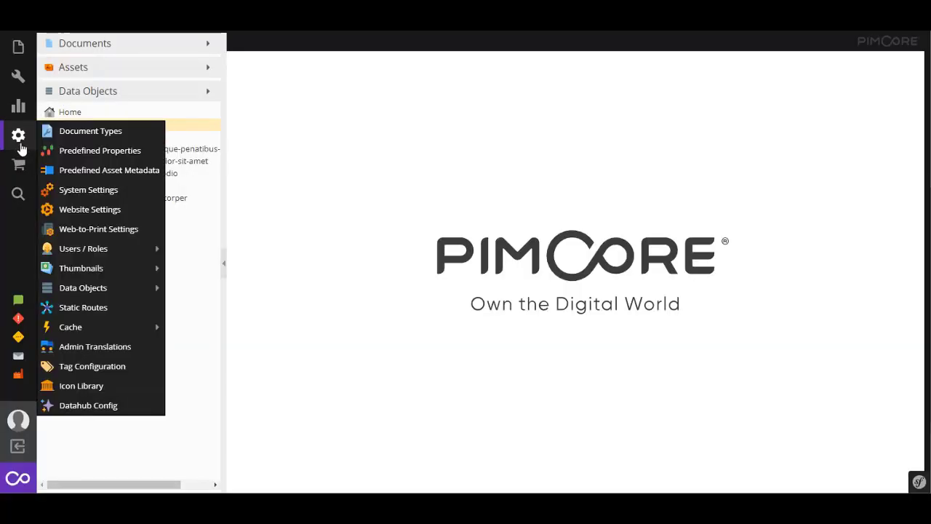
- Create a new GraphQL configuration named blogdemo in Datahub Config
{"action": "left_click", "coordinate": [105, 404]}
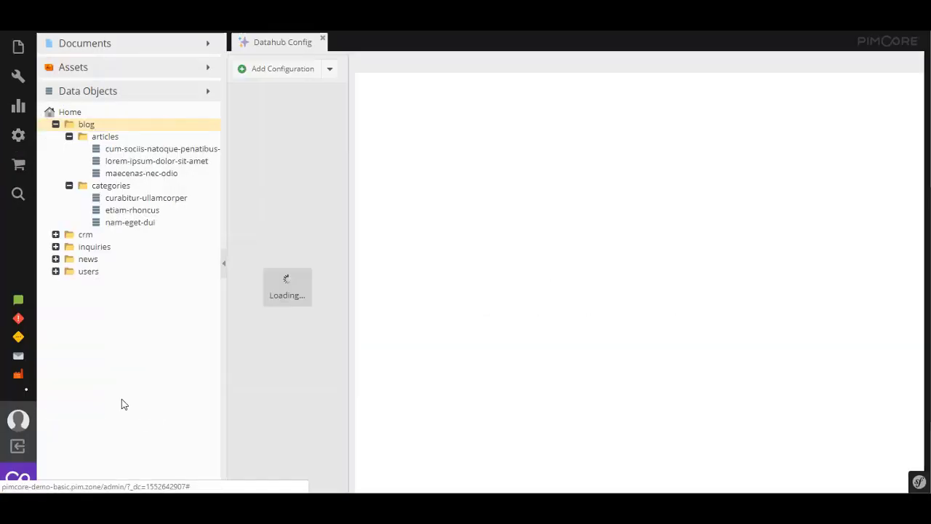
{"action": "left_click", "coordinate": [330, 70]}
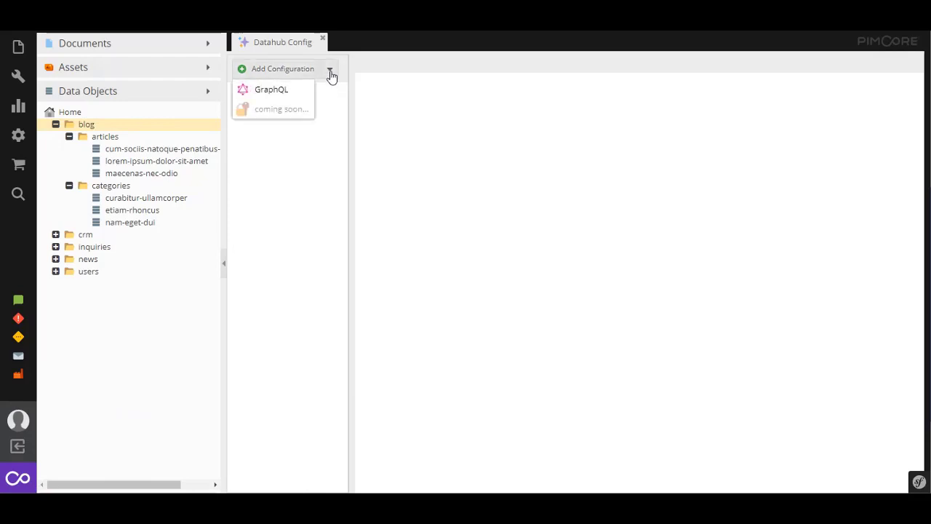
{"action": "left_click", "coordinate": [291, 89]}
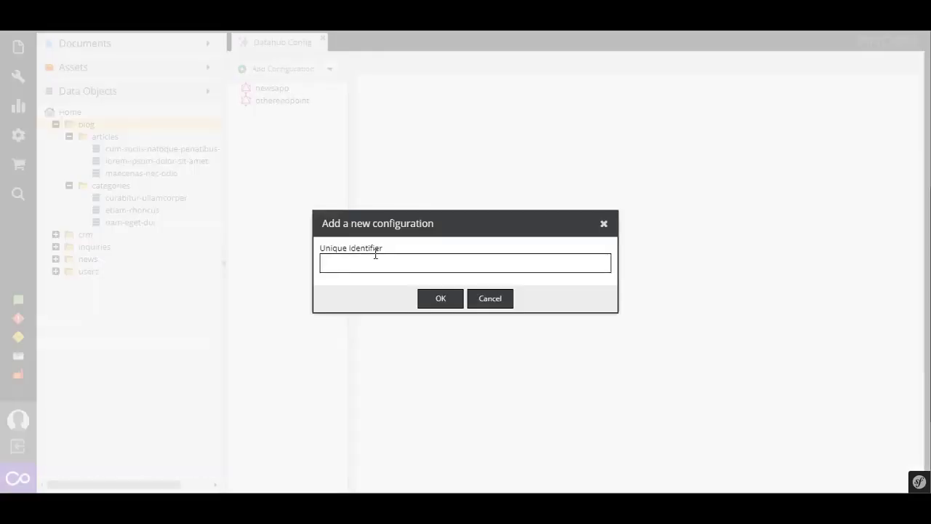
{"action": "type", "text": "blogdemo"}
{"action": "key", "text": "Return"}
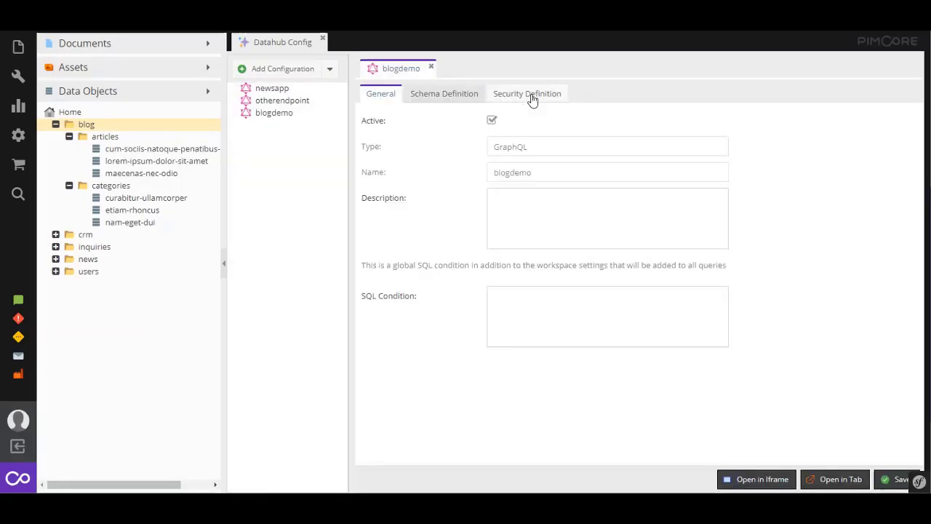
- Generate a Datahub API key in the security definition and add an Assets workspace for the root path with read permission
{"action": "left_click", "coordinate": [531, 95]}
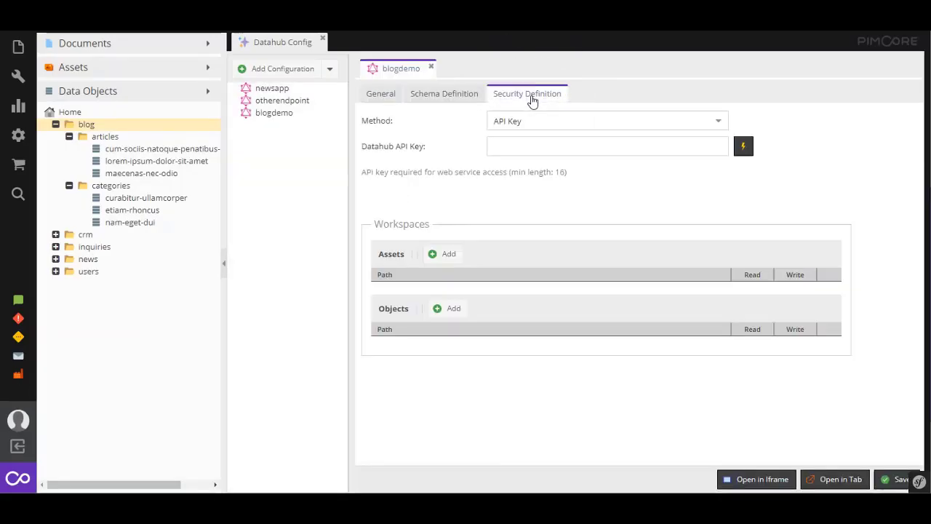
{"action": "left_click", "coordinate": [742, 150]}
{"action": "left_click", "coordinate": [462, 252]}
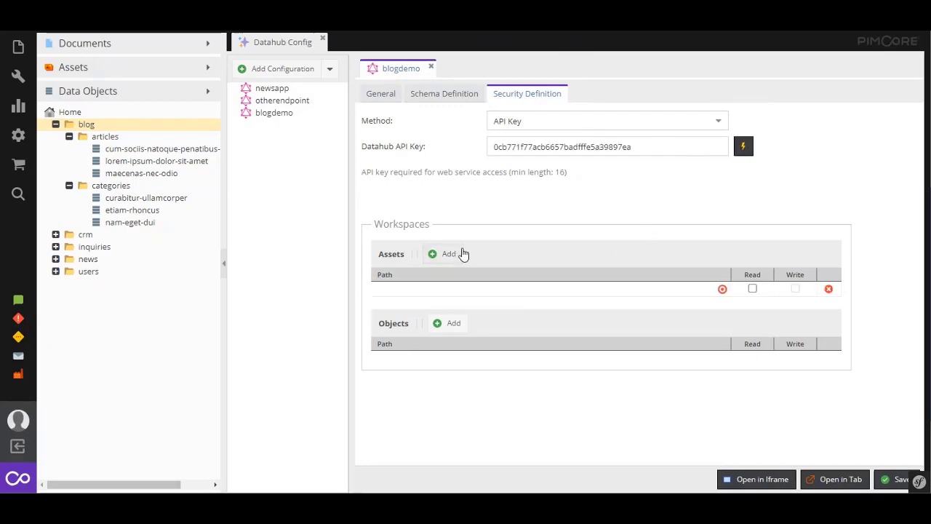
{"action": "left_click", "coordinate": [98, 69]}
{"action": "left_click_drag", "start_coordinate": [83, 91], "coordinate": [444, 291]}
{"action": "left_click", "coordinate": [753, 288]}
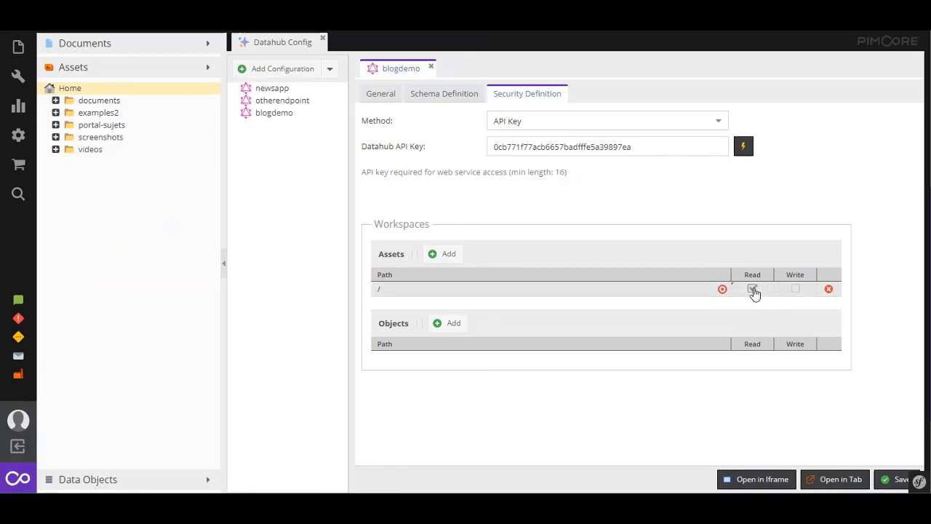
- Add an Objects workspace for the /blog data object folder
{"action": "left_click", "coordinate": [445, 325]}
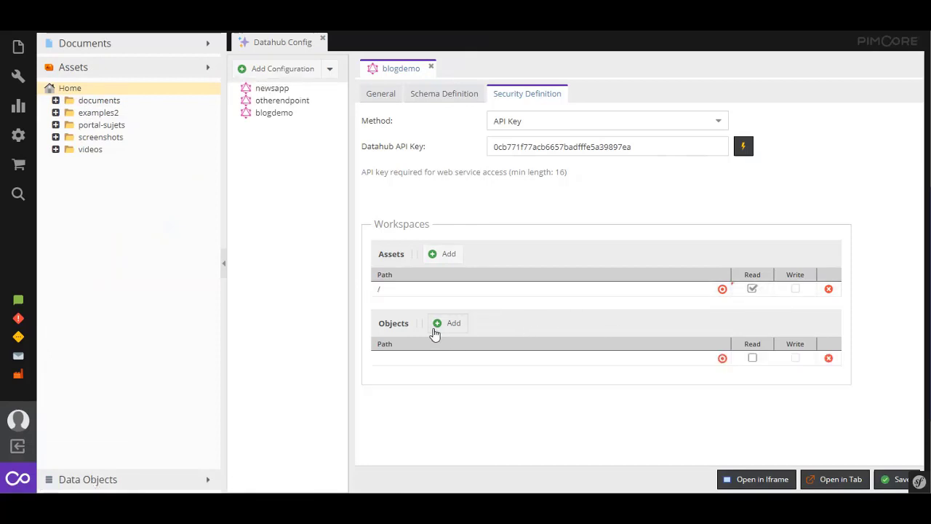
{"action": "left_click", "coordinate": [112, 479]}
{"action": "left_click_drag", "start_coordinate": [70, 125], "coordinate": [473, 360]}
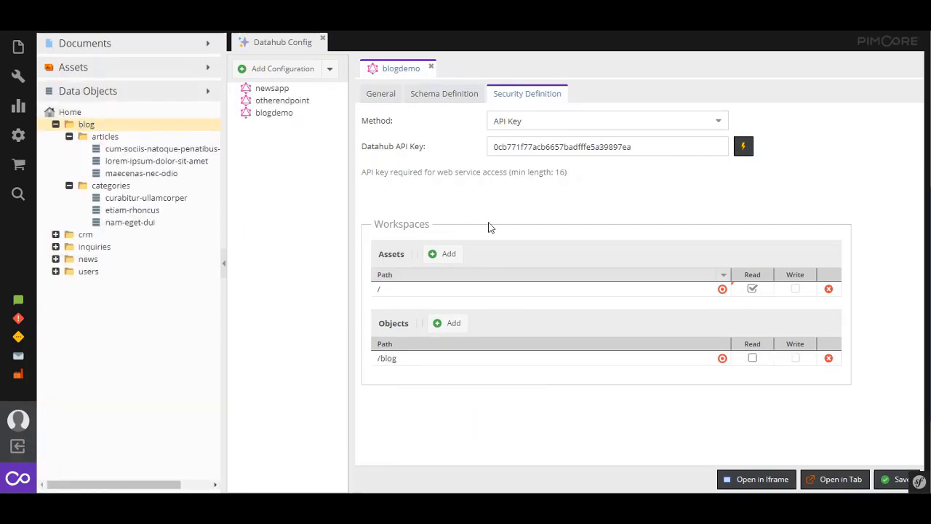
- Add the blogArticle entity to the query schema of the schema definition
{"action": "left_click", "coordinate": [445, 100]}
{"action": "left_click", "coordinate": [400, 153]}
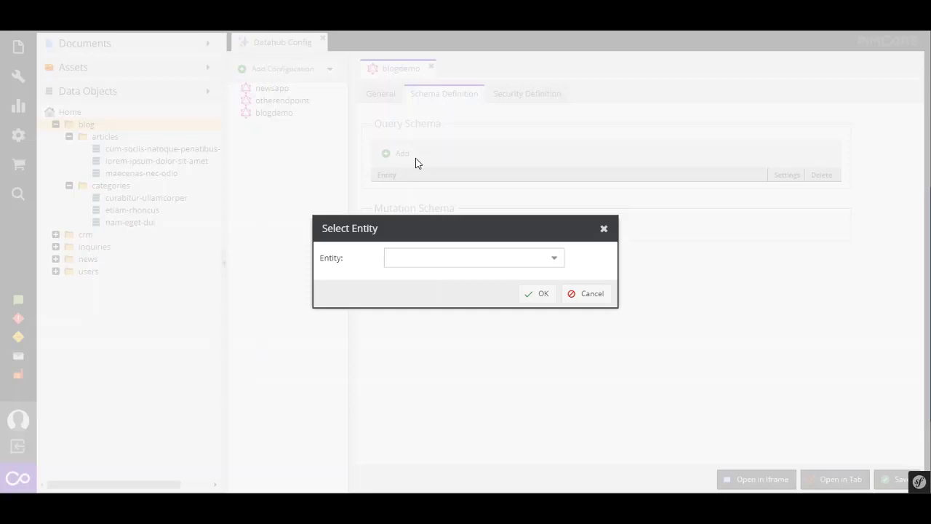
{"action": "left_click", "coordinate": [557, 259]}
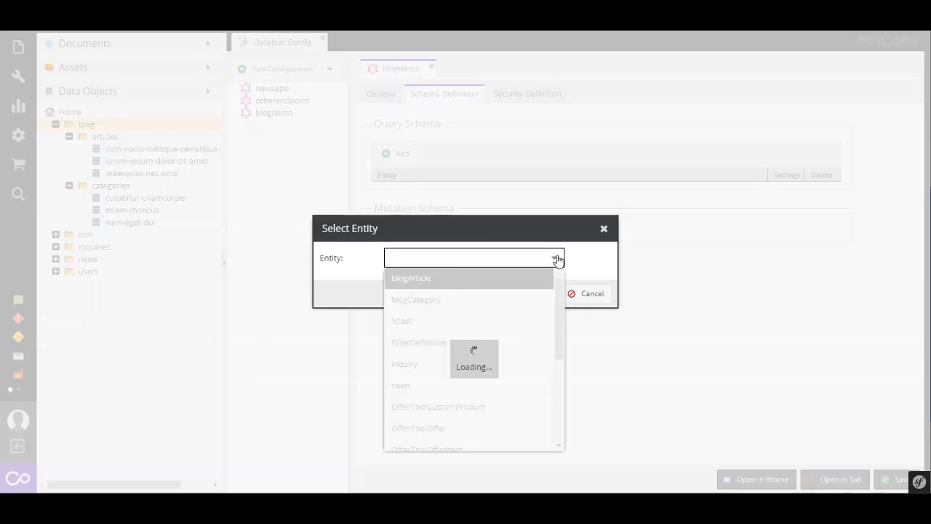
{"action": "left_click", "coordinate": [477, 284]}
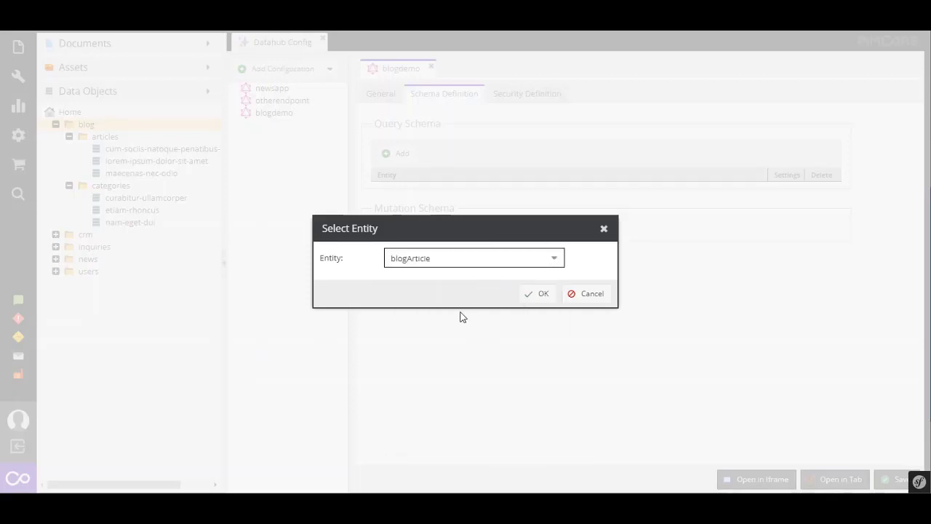
{"action": "left_click", "coordinate": [546, 296]}
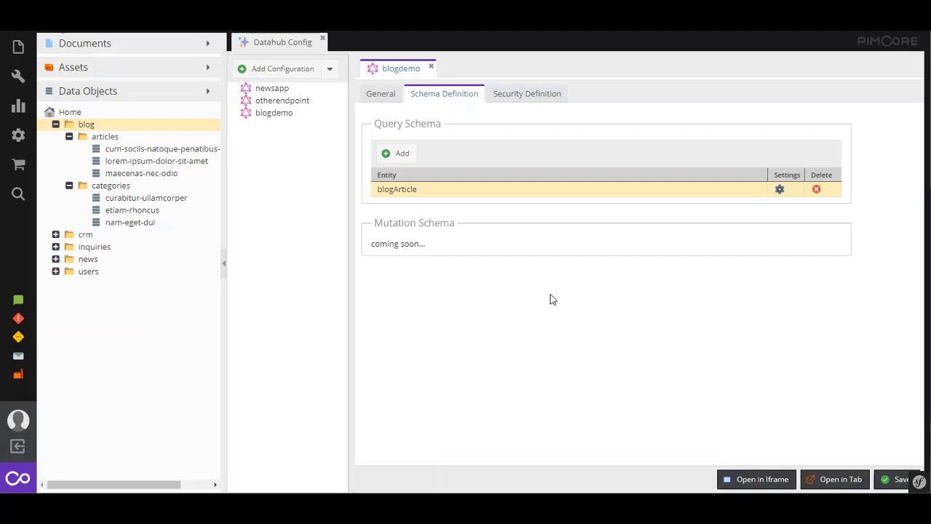
- Add the Title, Text and Categories attributes to the blogArticle entity's available schema fields
{"action": "left_click", "coordinate": [778, 189]}
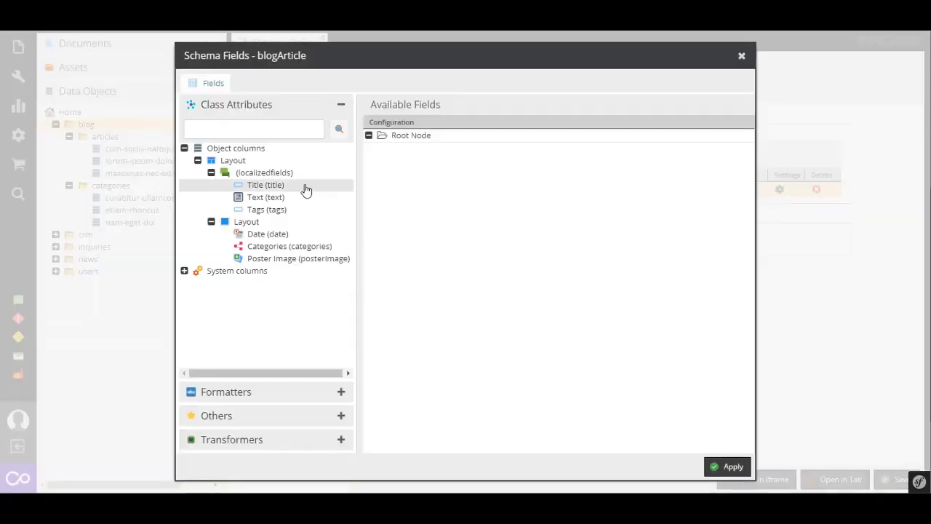
{"action": "double_click", "coordinate": [270, 187]}
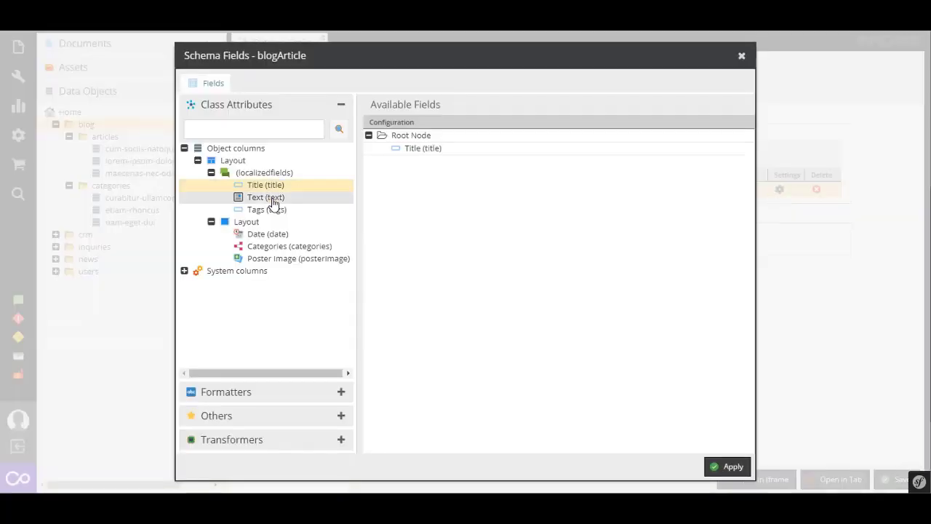
{"action": "double_click", "coordinate": [269, 198]}
{"action": "double_click", "coordinate": [270, 248]}
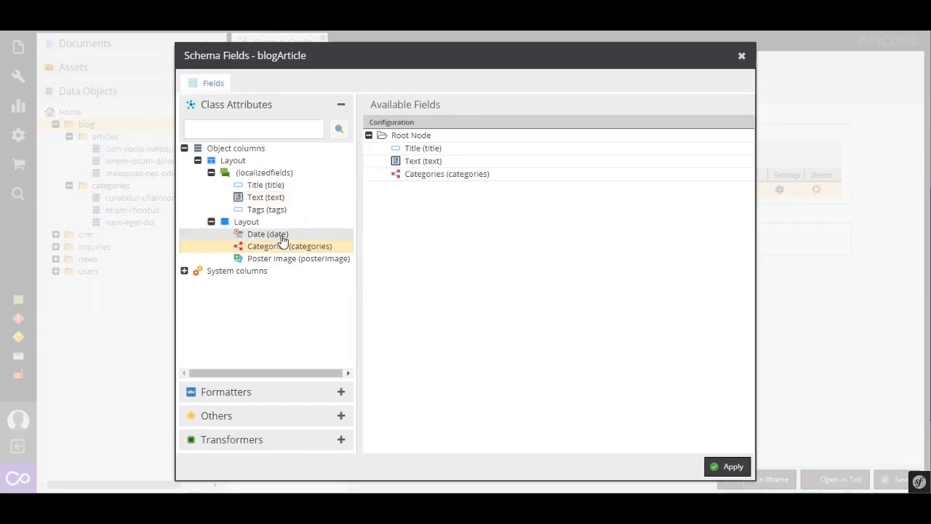
- Add a Date Formatter to the blogArticle fields with the label dayofweek and the date format l
{"action": "left_click", "coordinate": [253, 439]}
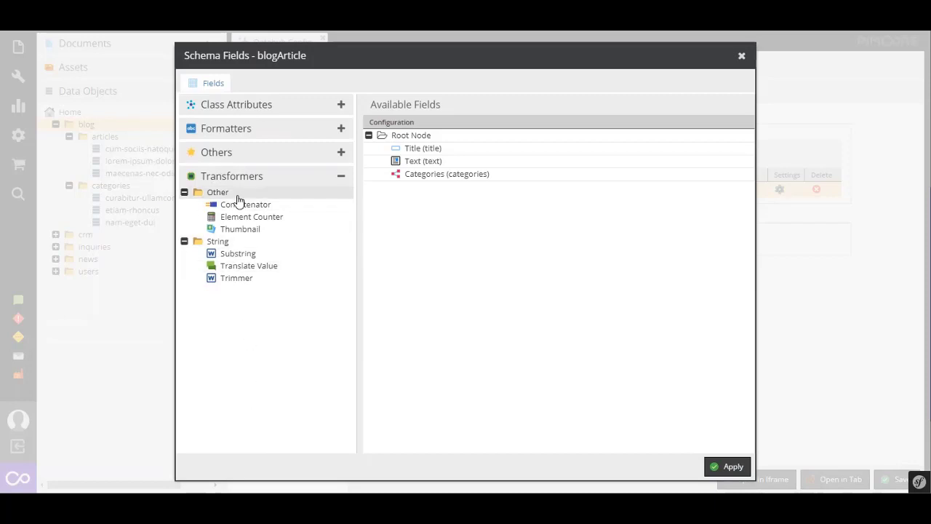
{"action": "left_click", "coordinate": [248, 156]}
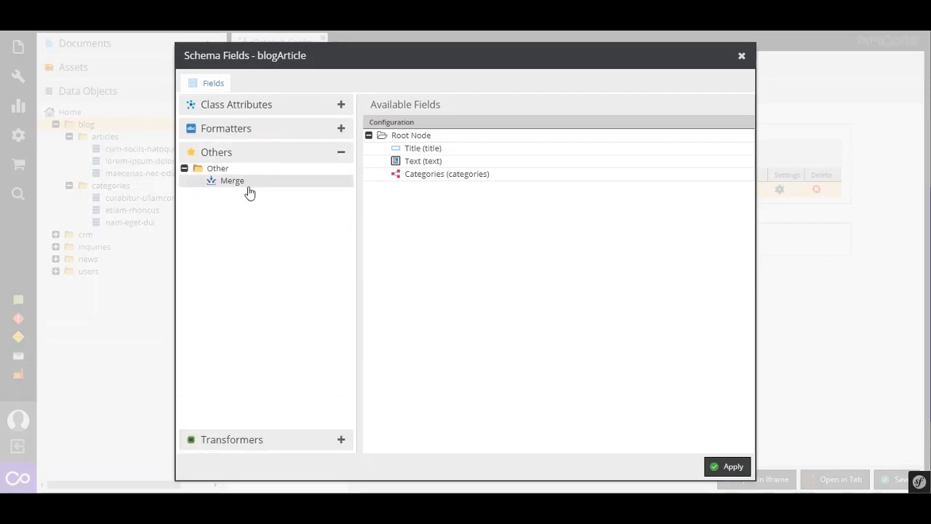
{"action": "left_click", "coordinate": [260, 130]}
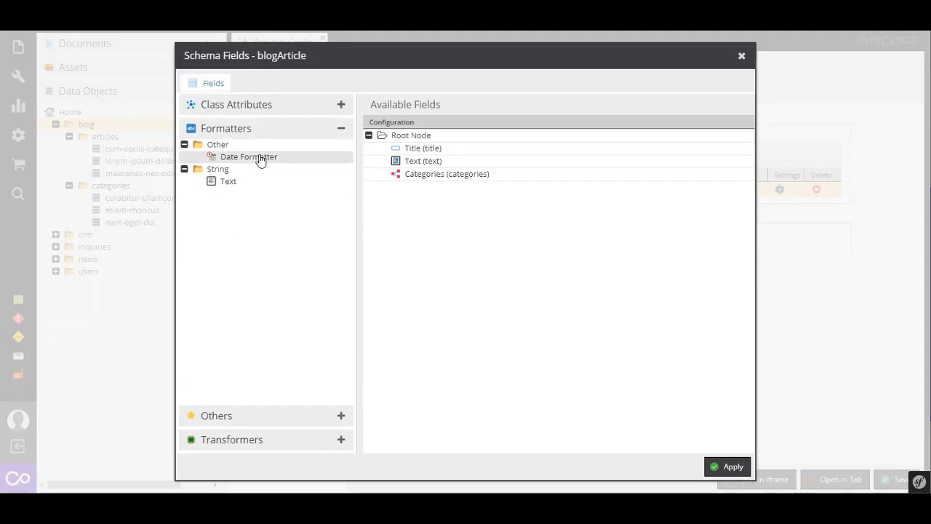
{"action": "left_click", "coordinate": [259, 157]}
{"action": "left_click_drag", "start_coordinate": [260, 160], "coordinate": [418, 188]}
{"action": "left_click", "coordinate": [429, 260]}
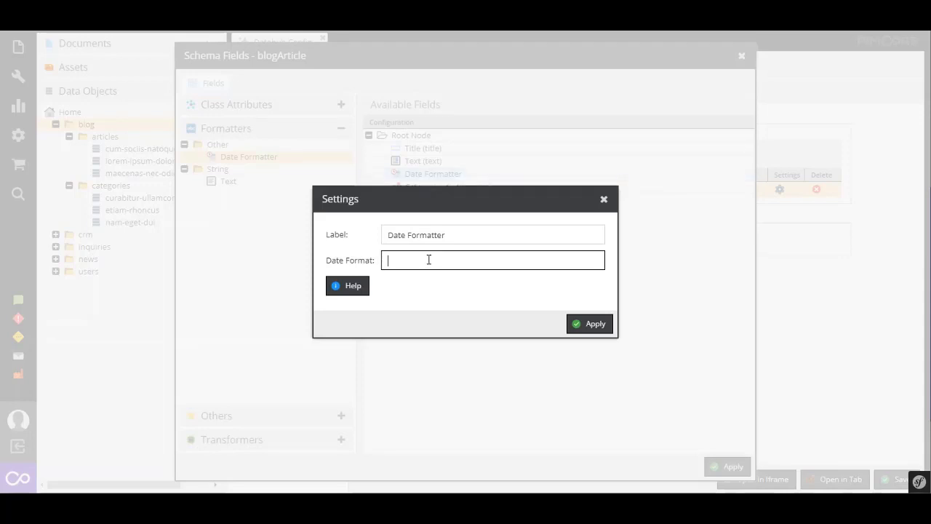
{"action": "key", "text": "shift+Tab"}
{"action": "key", "text": "BackSpace"}
{"action": "type", "text": "da"}
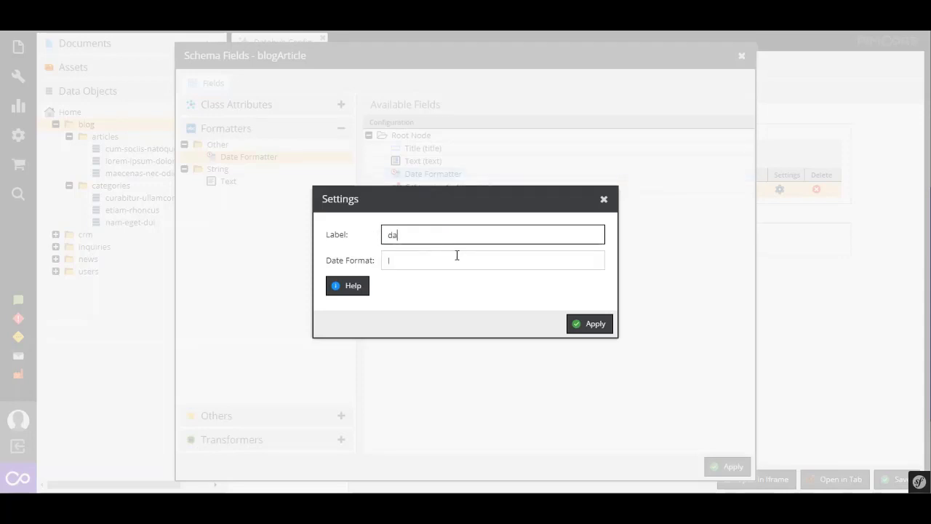
{"action": "type", "text": "yofweek"}
{"action": "left_click", "coordinate": [586, 324]}
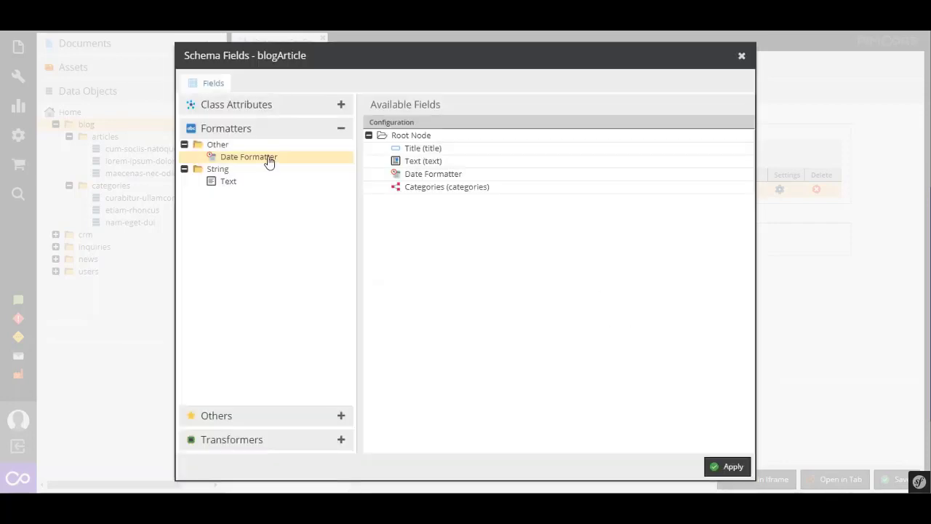
- Nest the Date attribute under the Date Formatter and apply the blogArticle schema fields
{"action": "left_click", "coordinate": [251, 104]}
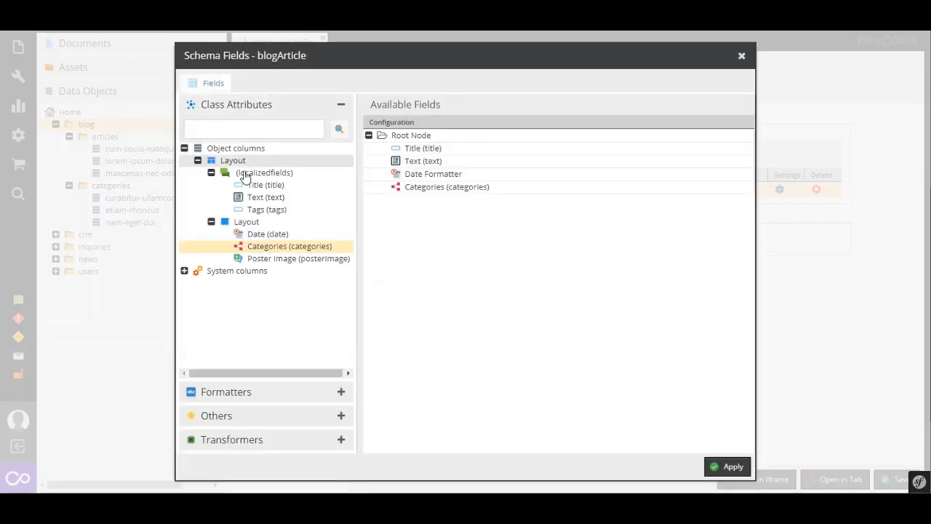
{"action": "left_click_drag", "start_coordinate": [255, 238], "coordinate": [426, 180]}
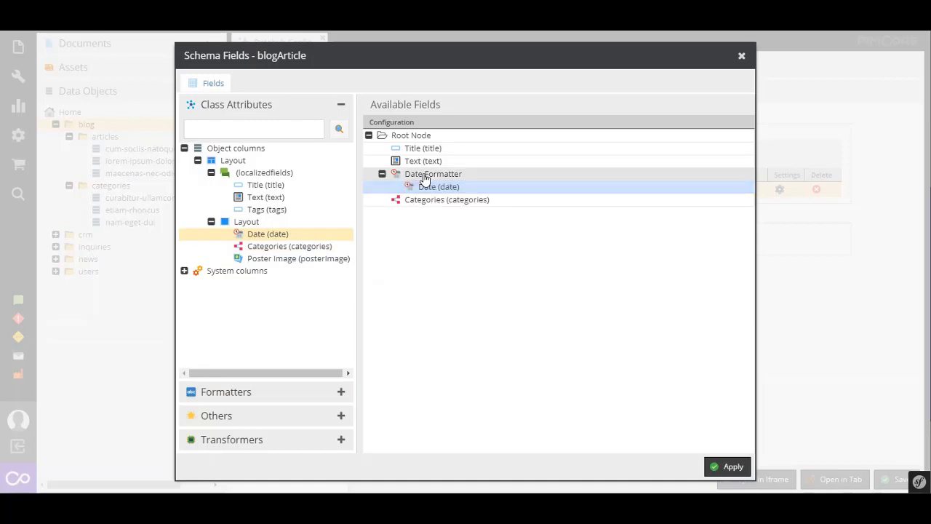
{"action": "left_click", "coordinate": [733, 467]}
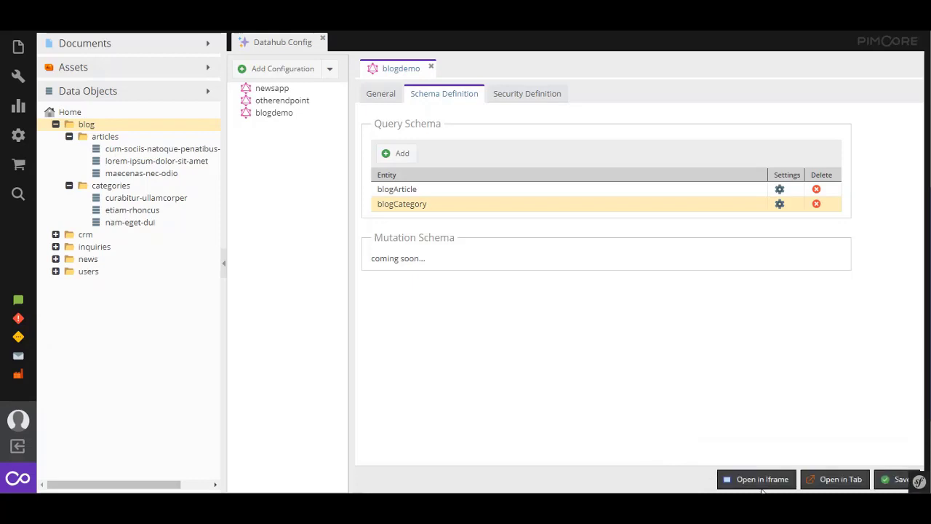
- Open the blogdemo GraphiQL explorer in an iframe and begin a getBlogArticle query for id 39
{"action": "left_click", "coordinate": [761, 479]}
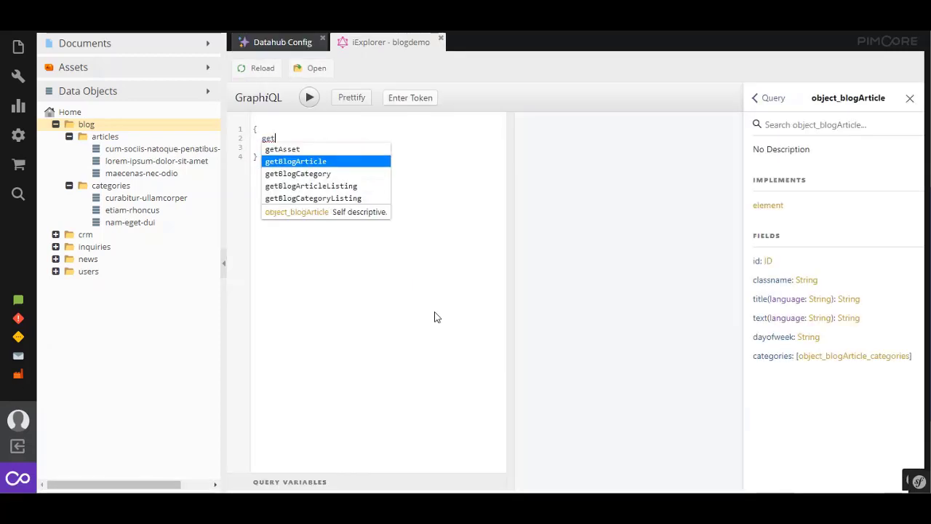
{"action": "key", "text": "Return"}
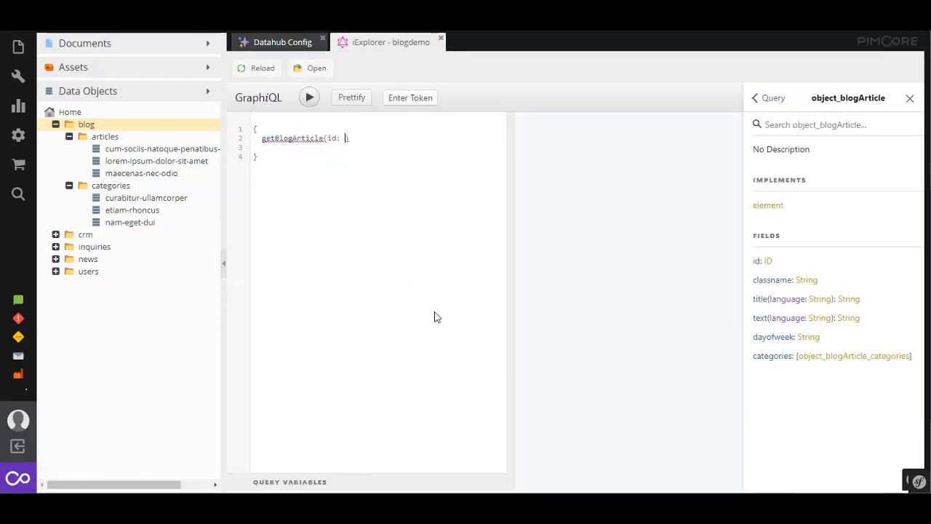
{"action": "type", "text": "32"}
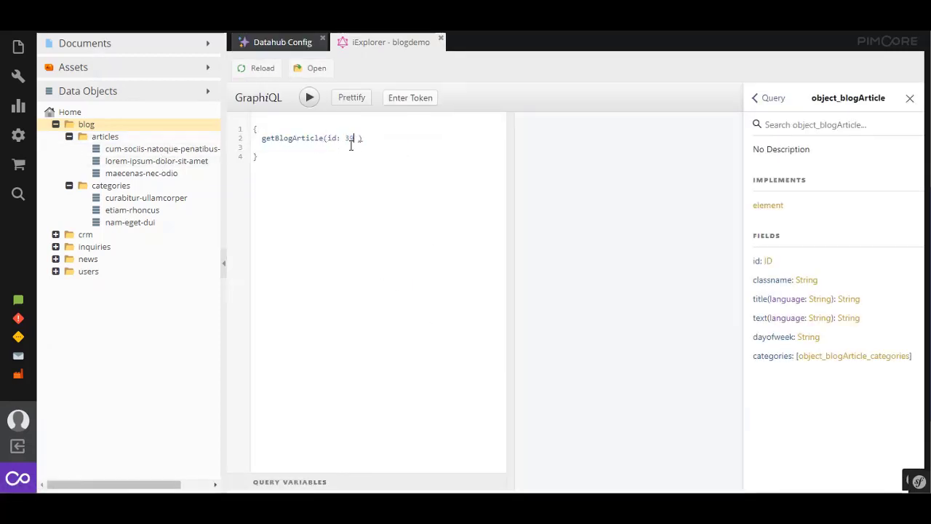
{"action": "key", "text": "End"}
{"action": "type", "text": "{"}
- Request the title, text and dayofweek fields inside the getBlogArticle query
{"action": "key", "text": "Return"}
{"action": "type", "text": "title"}
{"action": "key", "text": "Return"}
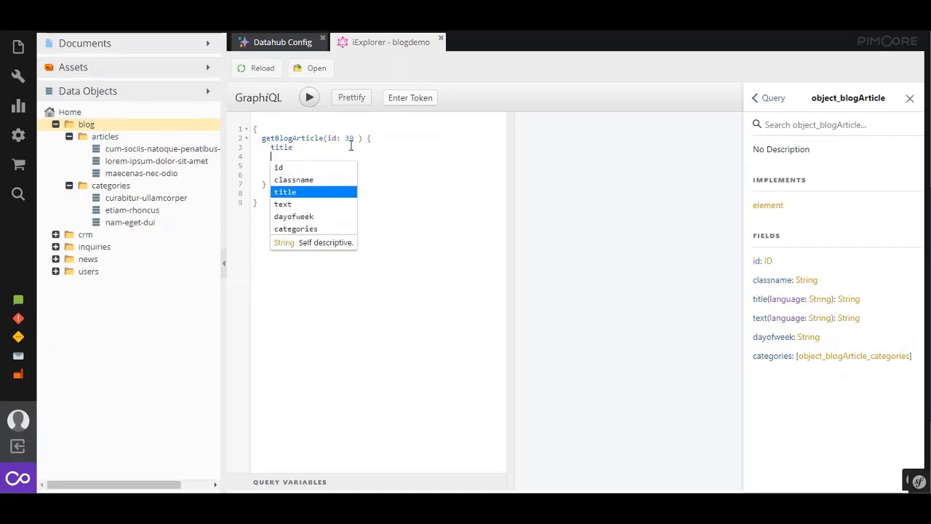
{"action": "type", "text": "text"}
{"action": "key", "text": "Return"}
{"action": "type", "text": "dayofweek"}
{"action": "key", "text": "Return"}
- Add categories to the query with an inline fragment on object_blogCategory that requests name
{"action": "type", "text": "categories c"}
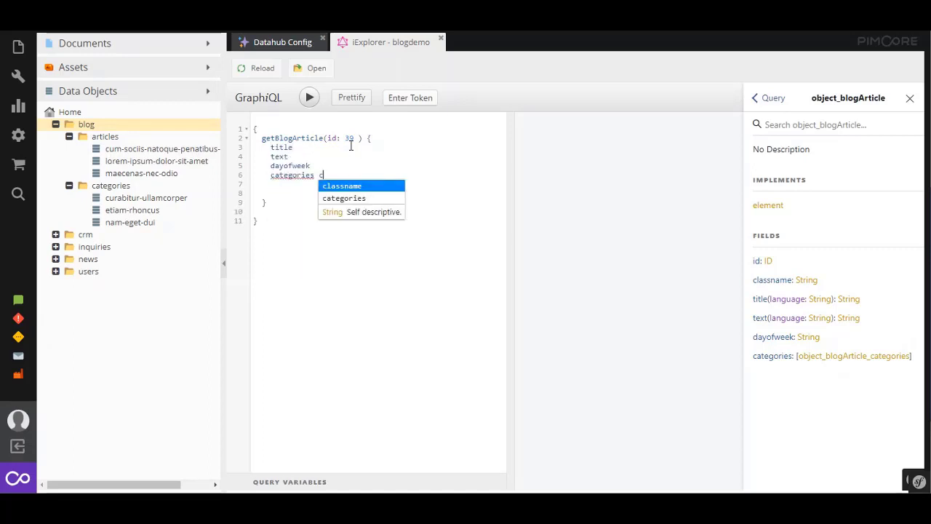
{"action": "key", "text": "BackSpace"}
{"action": "type", "text": "{"}
{"action": "key", "text": "Return"}
{"action": "type", "text": "...on"}
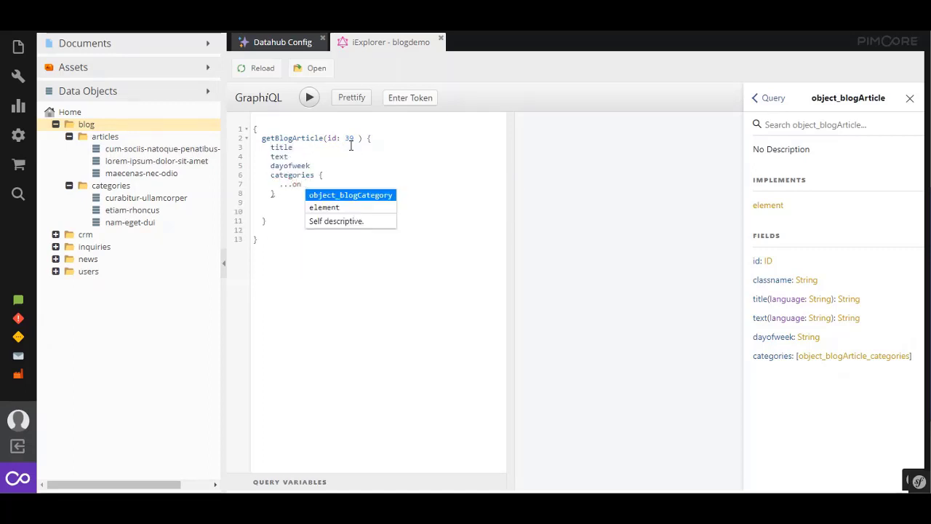
{"action": "key", "text": "Return"}
{"action": "key", "text": "Return"}
{"action": "type", "text": "name"}
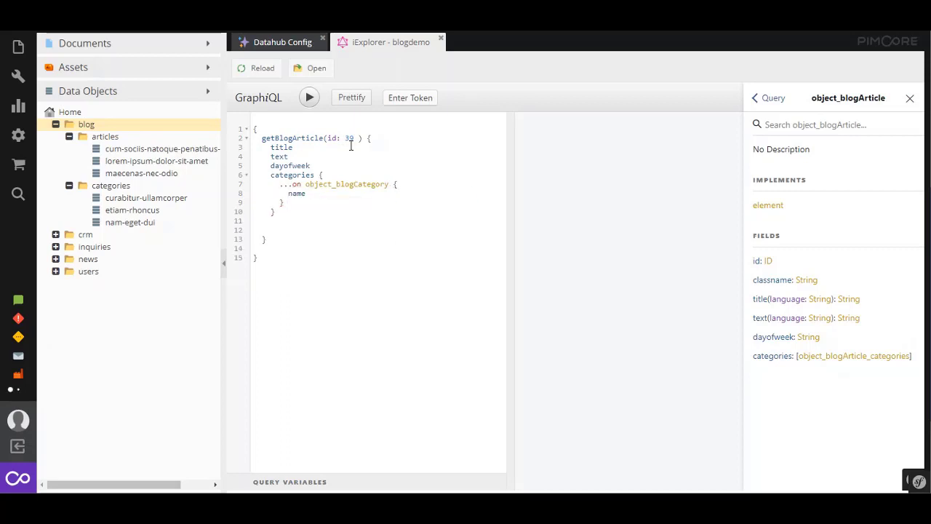
- Prettify the getBlogArticle query and execute it
{"action": "left_click", "coordinate": [350, 100]}
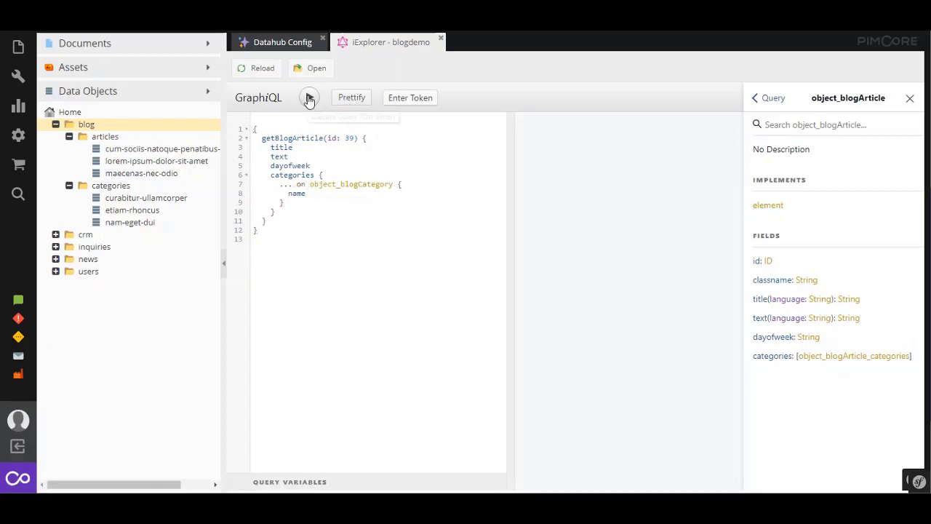
{"action": "left_click", "coordinate": [309, 99]}
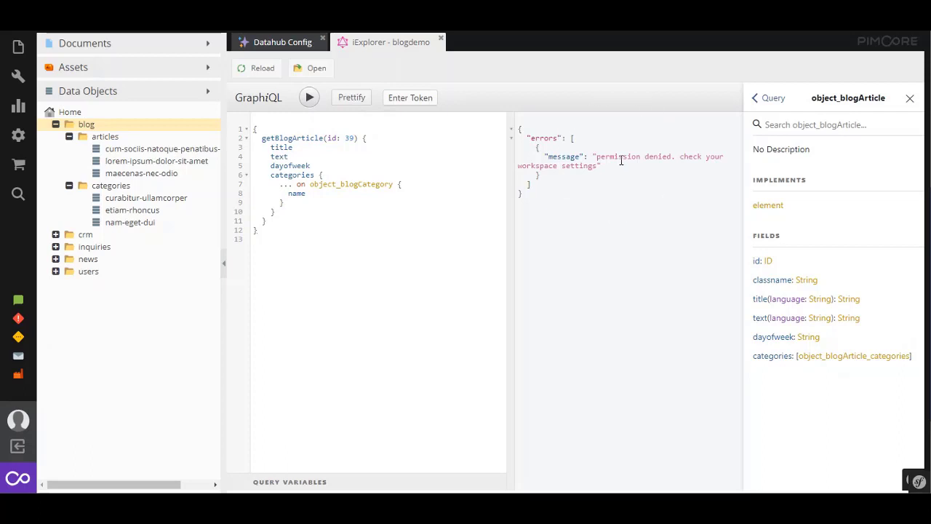
- Grant read permission on the /blog objects workspace in the blogdemo security definition and save the configuration
{"action": "left_click", "coordinate": [260, 46]}
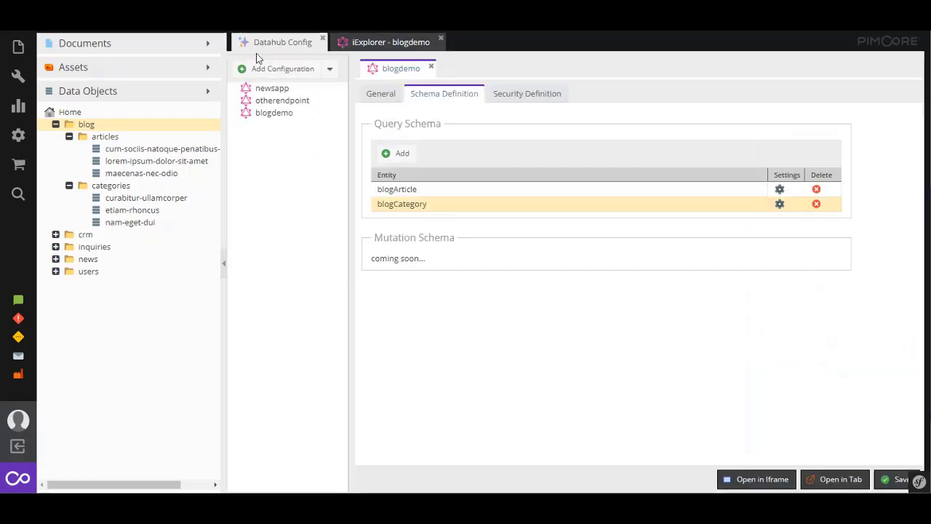
{"action": "left_click", "coordinate": [523, 95]}
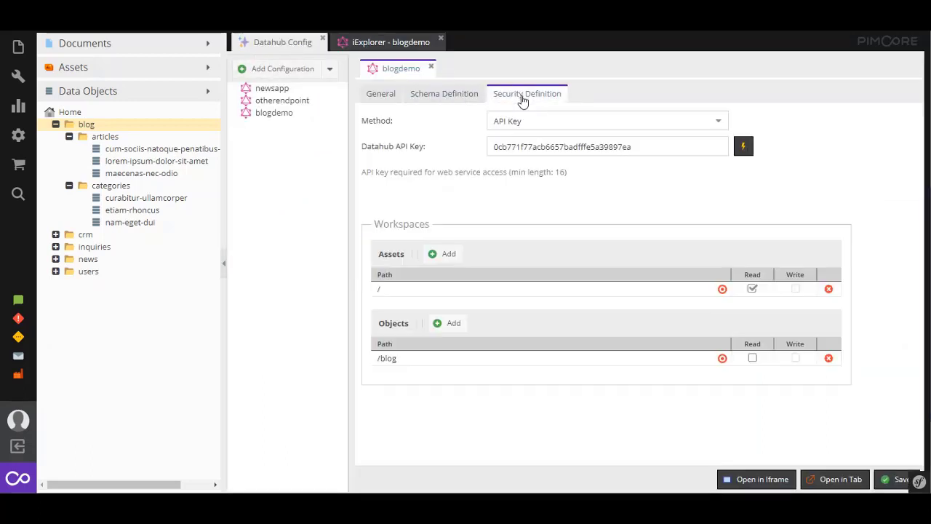
{"action": "left_click", "coordinate": [753, 359]}
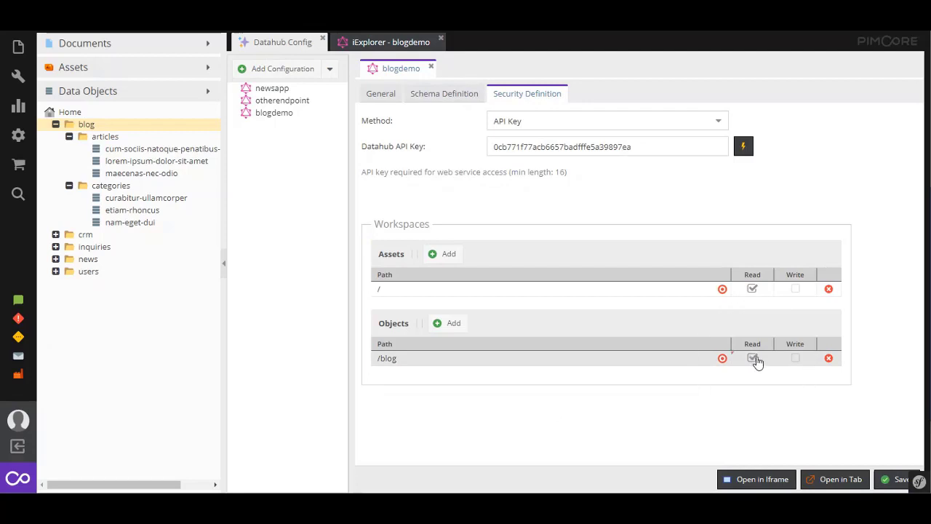
{"action": "left_click", "coordinate": [898, 478]}
- Execute the getBlogArticle query again in the blogdemo explorer, widen the result pane and examine the returned article text
{"action": "left_click", "coordinate": [391, 43]}
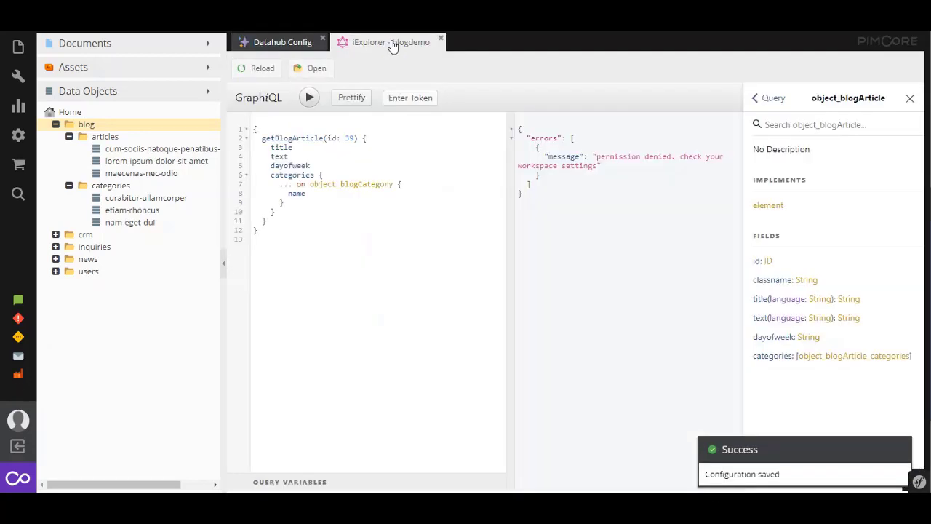
{"action": "left_click", "coordinate": [308, 99]}
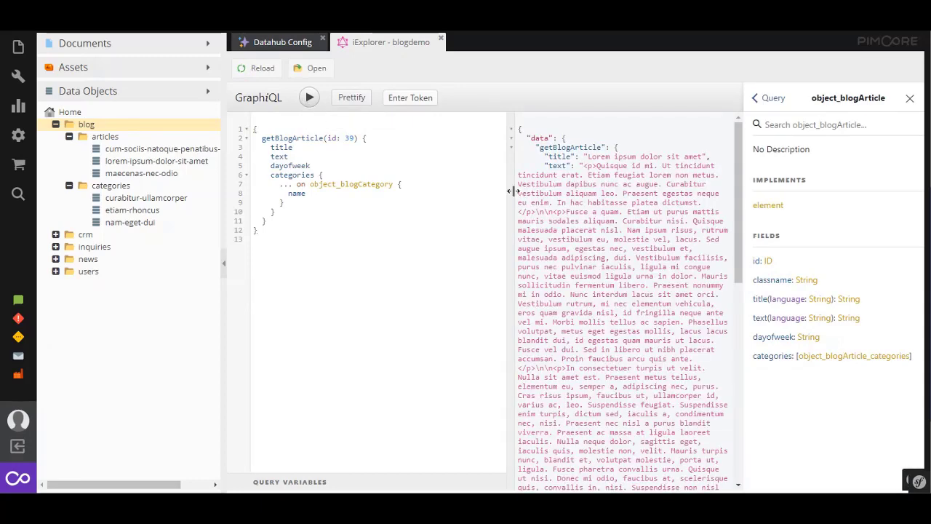
{"action": "left_click_drag", "start_coordinate": [510, 191], "coordinate": [478, 192]}
{"action": "left_click_drag", "start_coordinate": [553, 165], "coordinate": [560, 283]}
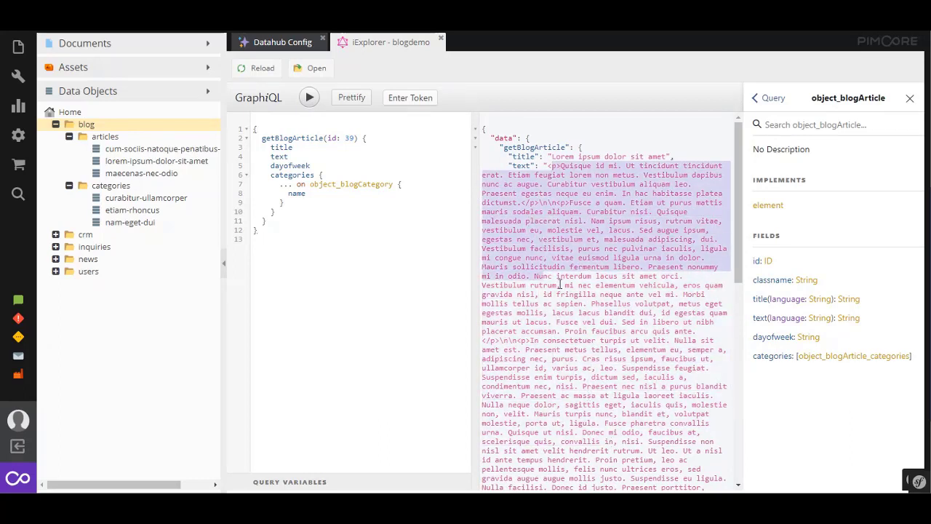
- Remove the Text field from the blogArticle entity's available fields in the blogdemo query schema
{"action": "left_click", "coordinate": [260, 42]}
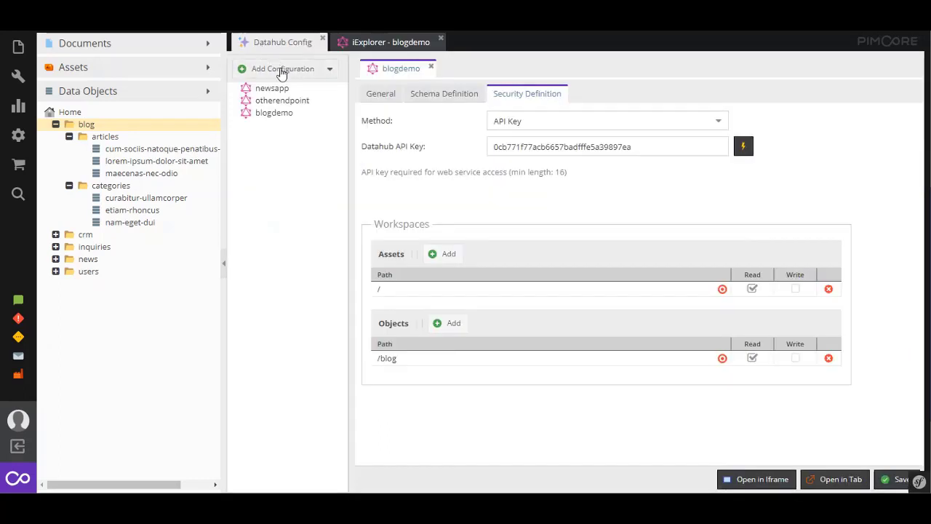
{"action": "left_click", "coordinate": [449, 101]}
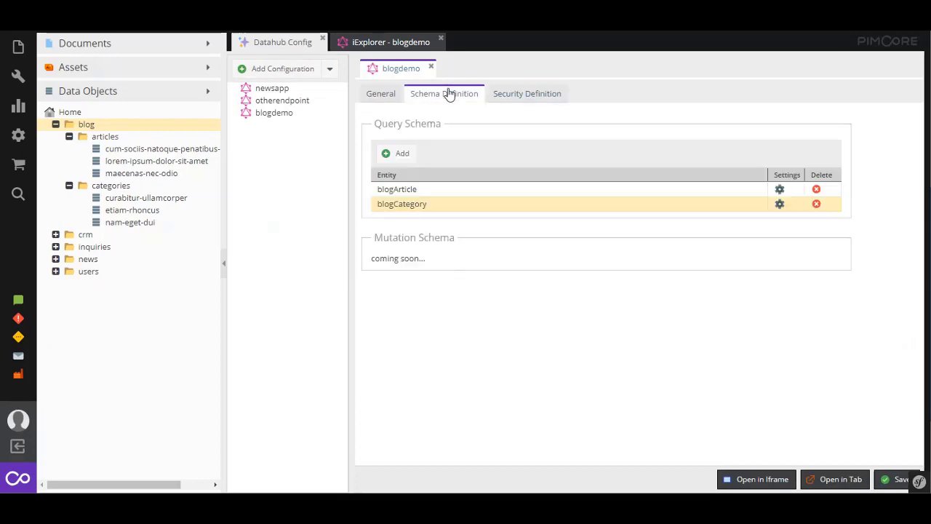
{"action": "left_click", "coordinate": [779, 190]}
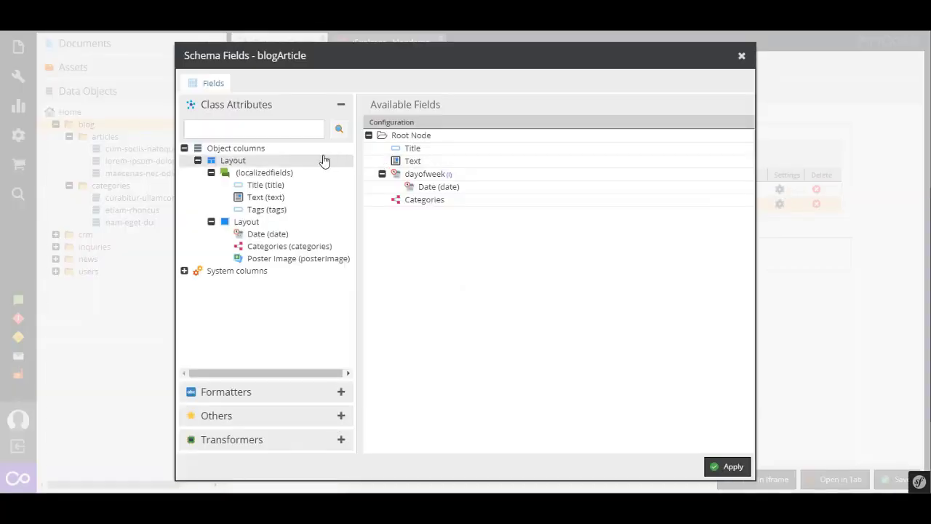
{"action": "right_click", "coordinate": [420, 161]}
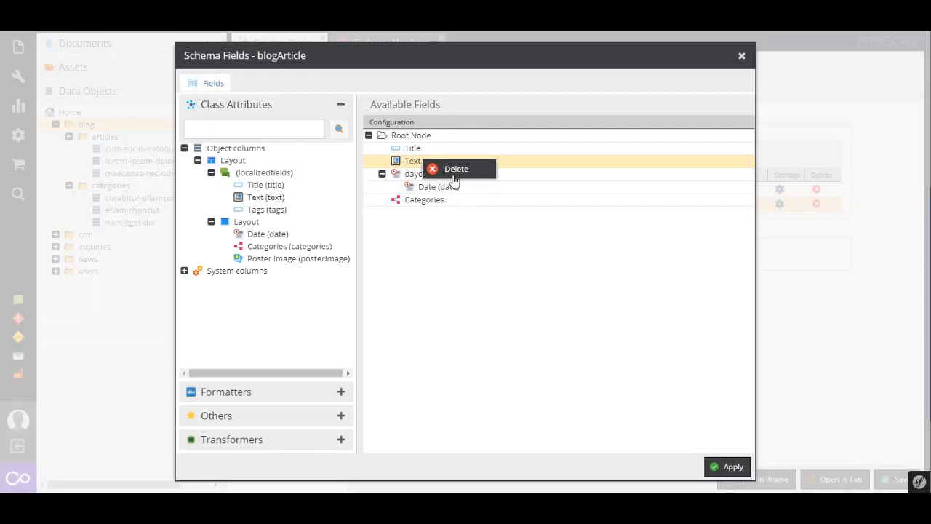
{"action": "left_click", "coordinate": [445, 169]}
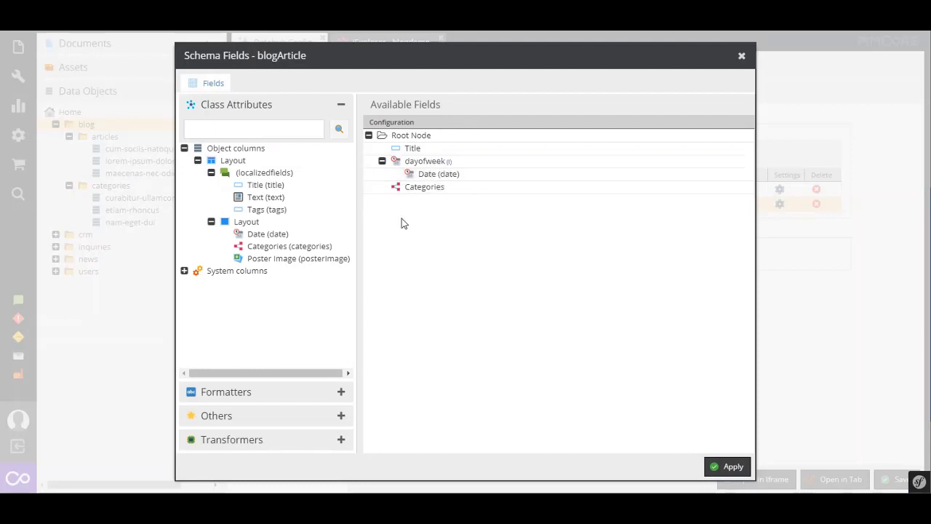
- Add a Substring transformer below Title named shortenedtext, with start 0, length 30 and ellipses enabled
{"action": "left_click", "coordinate": [244, 445]}
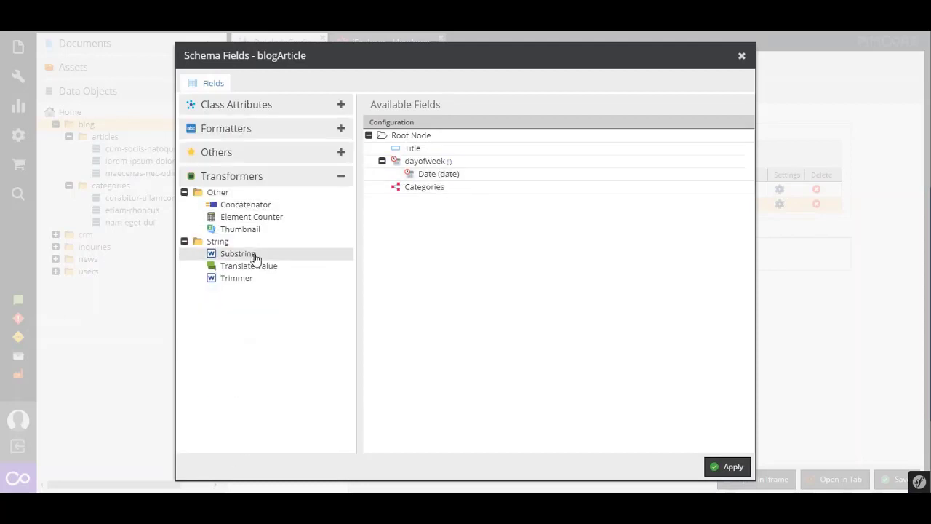
{"action": "left_click_drag", "start_coordinate": [254, 255], "coordinate": [429, 157]}
{"action": "double_click", "coordinate": [475, 204]}
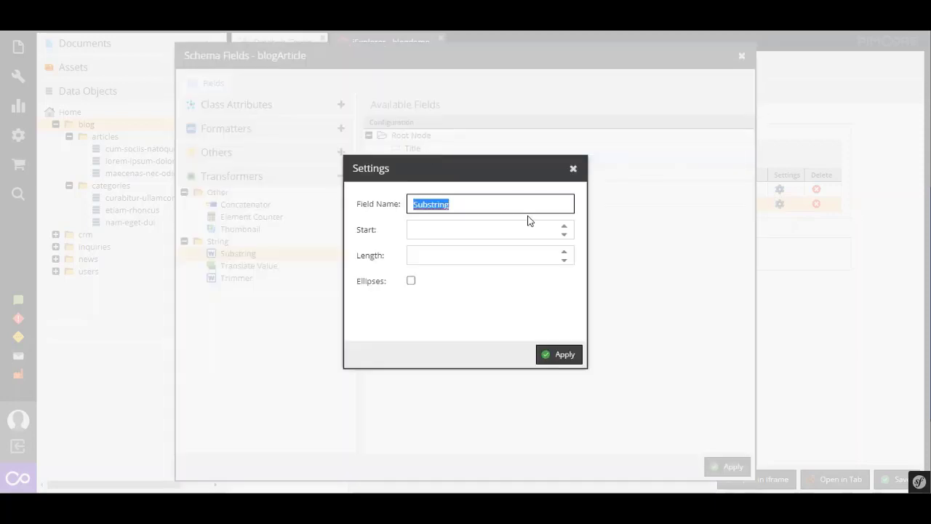
{"action": "type", "text": "shortenedtext"}
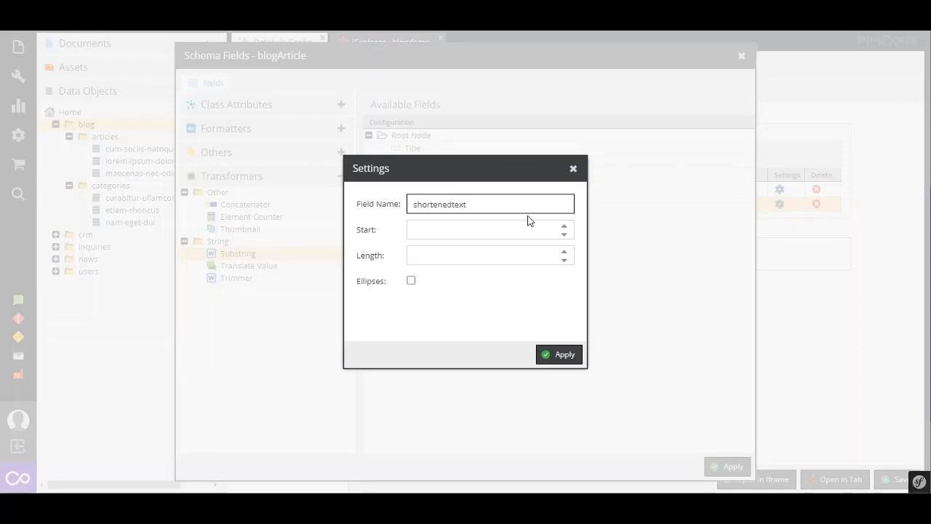
{"action": "left_click", "coordinate": [508, 230]}
{"action": "type", "text": "0"}
{"action": "key", "text": "Tab"}
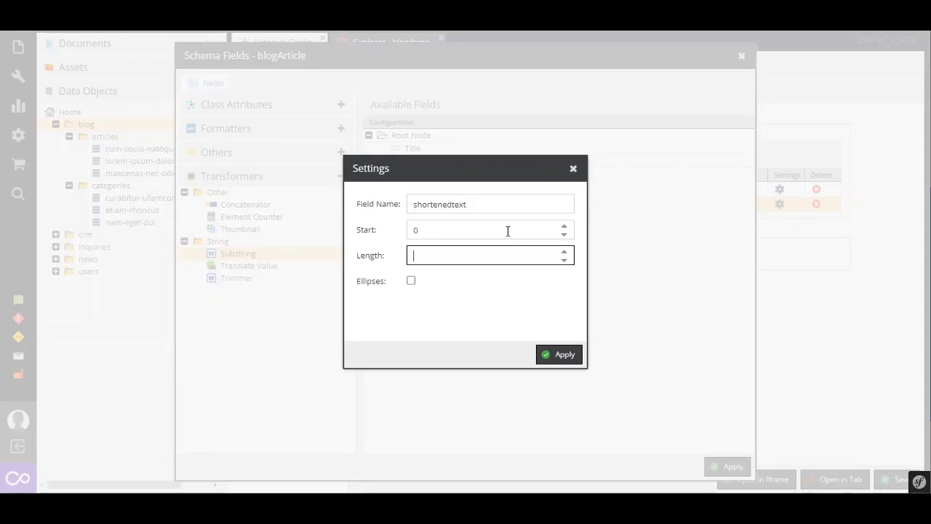
{"action": "left_click", "coordinate": [412, 282]}
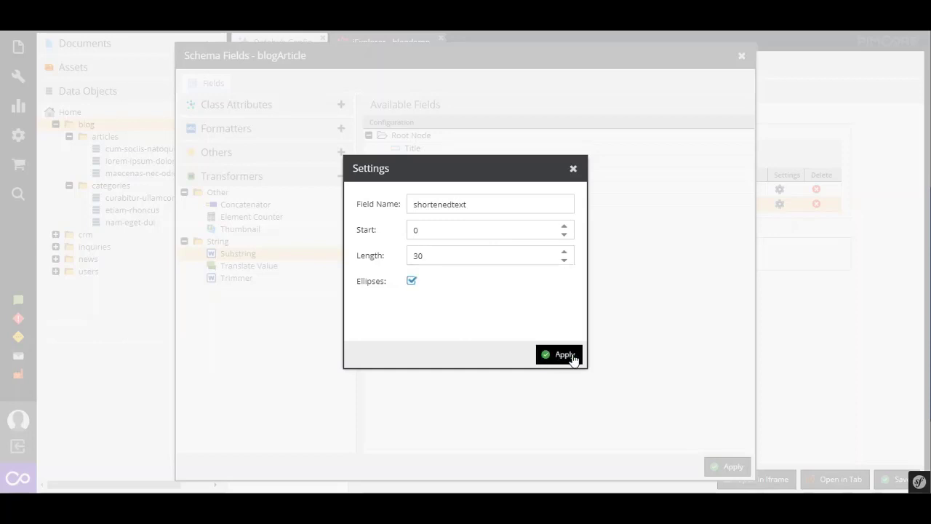
{"action": "left_click", "coordinate": [572, 355]}
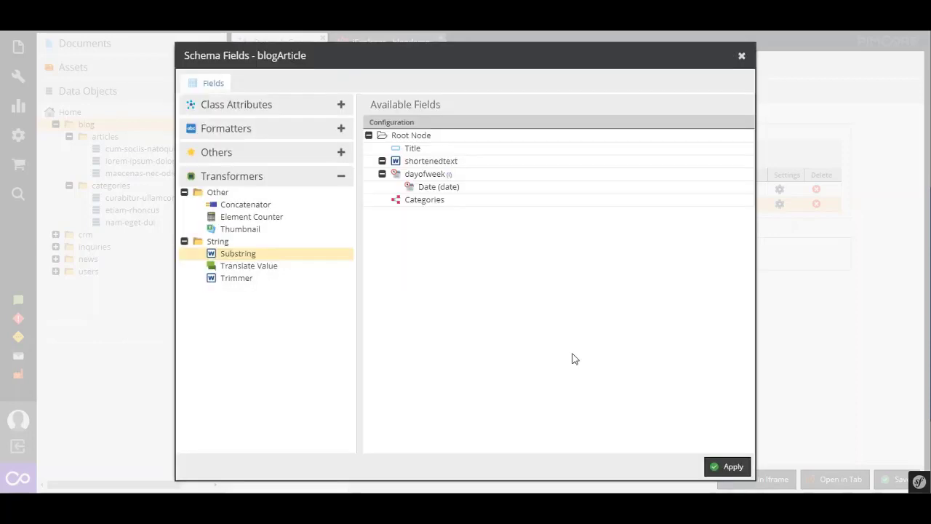
- Nest the Text class attribute under shortenedtext, apply the blogArticle schema fields and save the configuration
{"action": "left_click", "coordinate": [282, 105]}
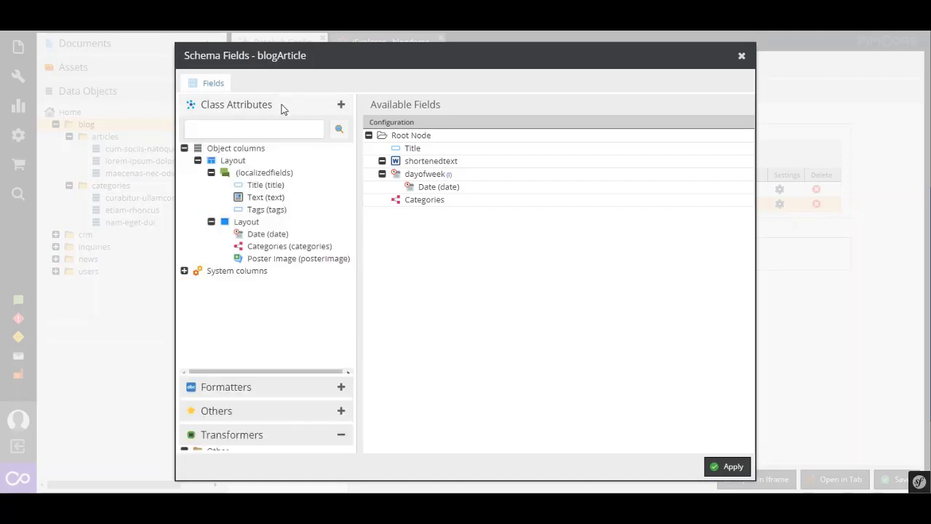
{"action": "left_click_drag", "start_coordinate": [276, 201], "coordinate": [451, 168]}
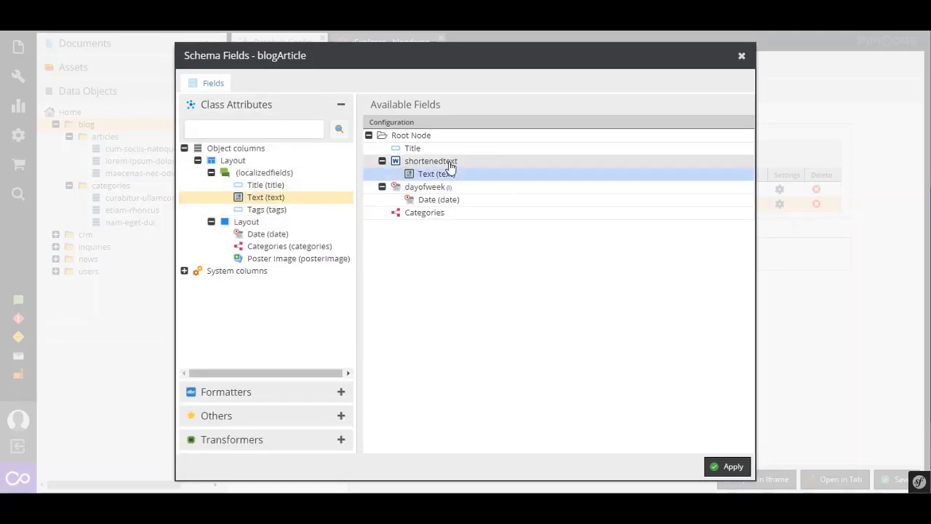
{"action": "left_click", "coordinate": [720, 470]}
- Reload the blogdemo explorer and look up the shortenedtext field in the object_blogArticle documentation
{"action": "left_click", "coordinate": [386, 41]}
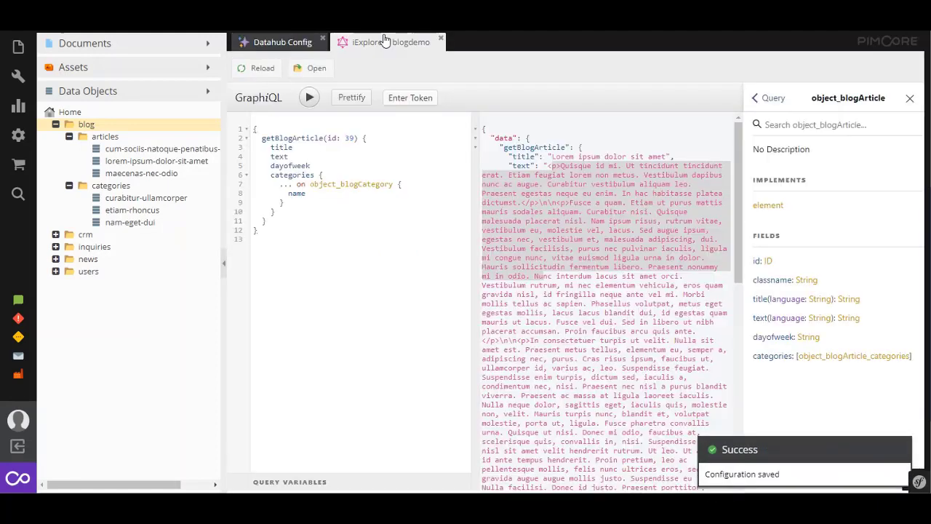
{"action": "left_click", "coordinate": [247, 67]}
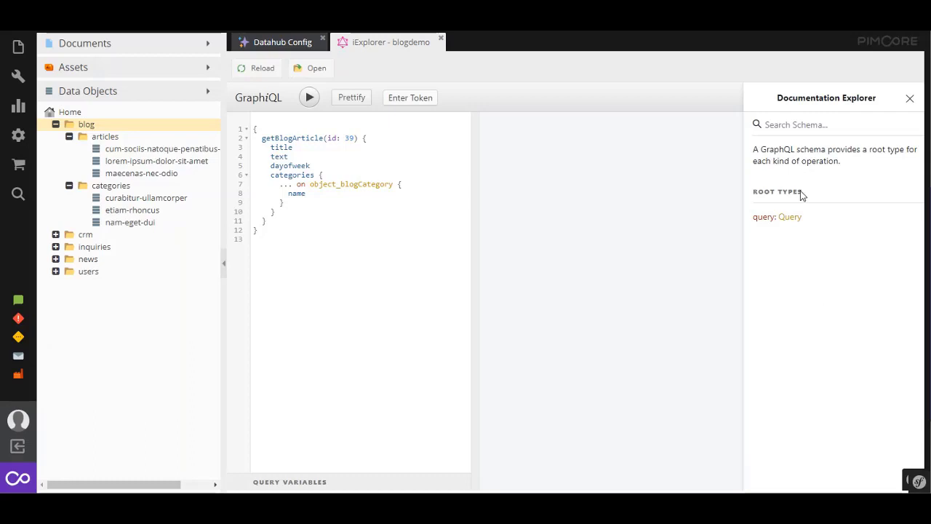
{"action": "left_click", "coordinate": [786, 217]}
{"action": "scroll", "coordinate": [829, 280], "scroll_direction": "down", "scroll_amount": 1}
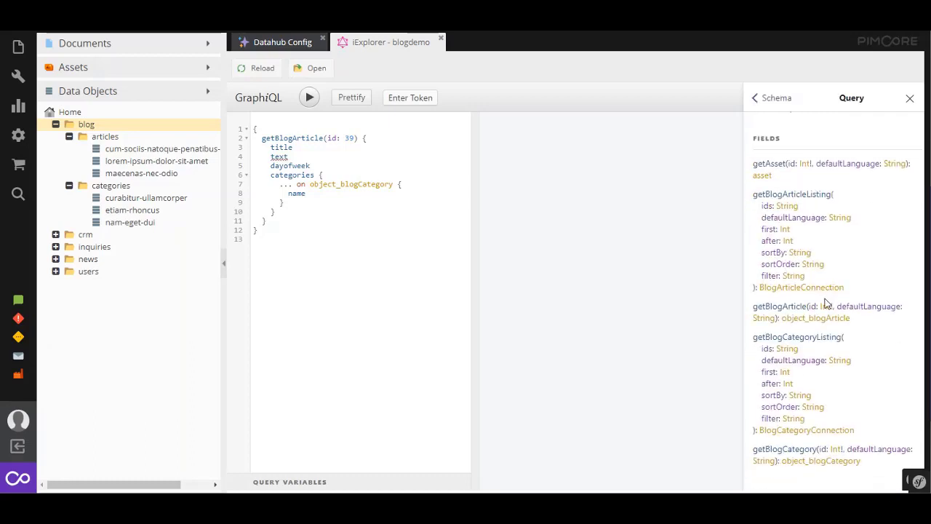
{"action": "left_click", "coordinate": [828, 320]}
{"action": "left_click", "coordinate": [767, 325]}
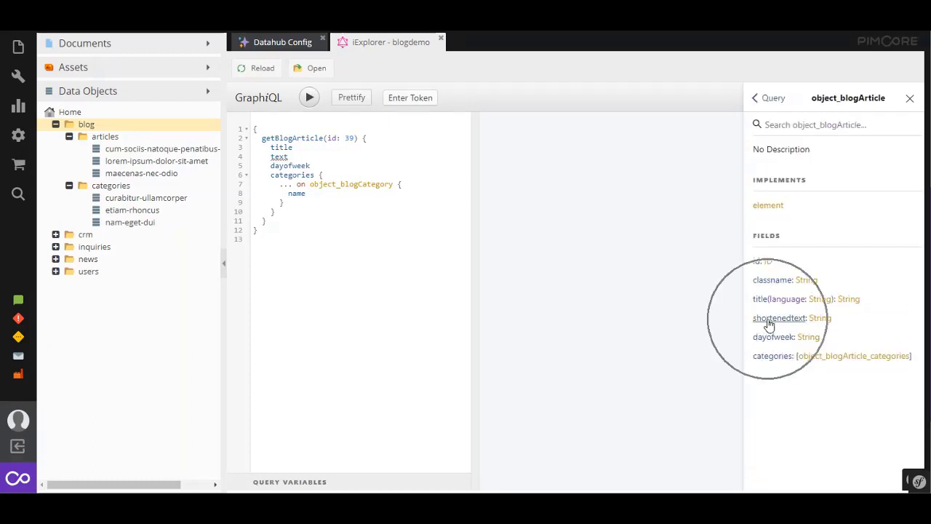
- Replace the text field with shortenedtext in the getBlogArticle query, execute it and check the shortened value
{"action": "double_click", "coordinate": [281, 156]}
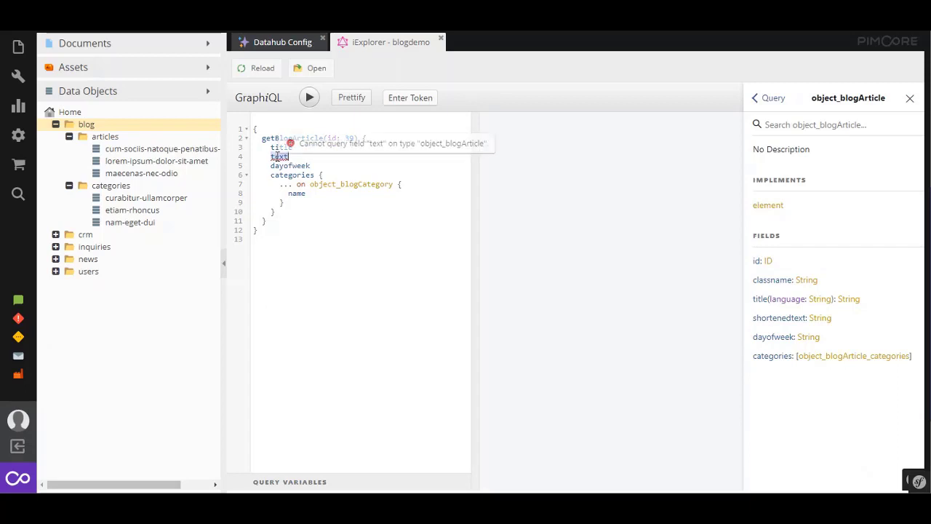
{"action": "type", "text": "short"}
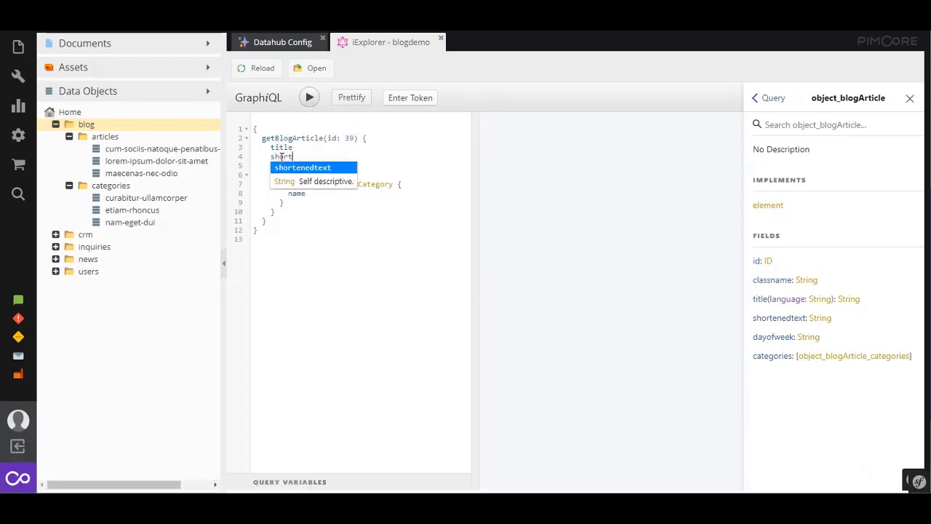
{"action": "key", "text": "Return"}
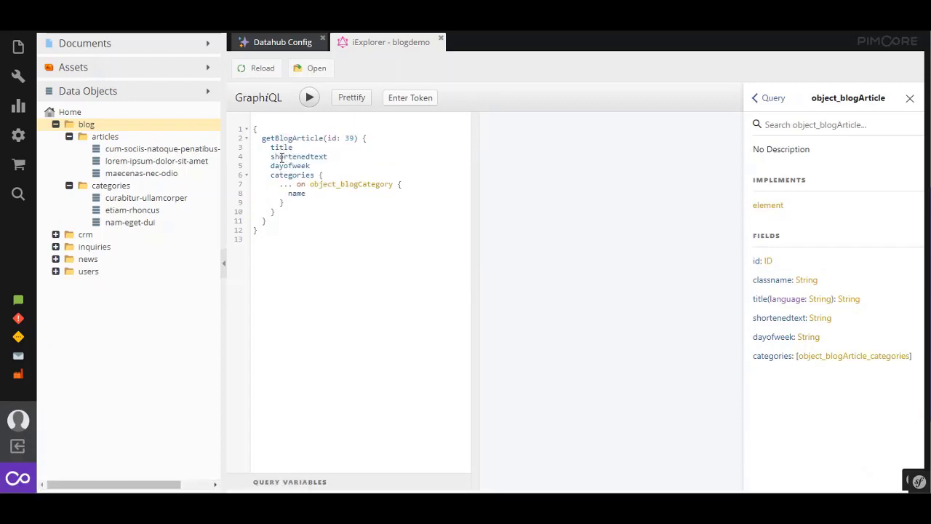
{"action": "left_click", "coordinate": [310, 102]}
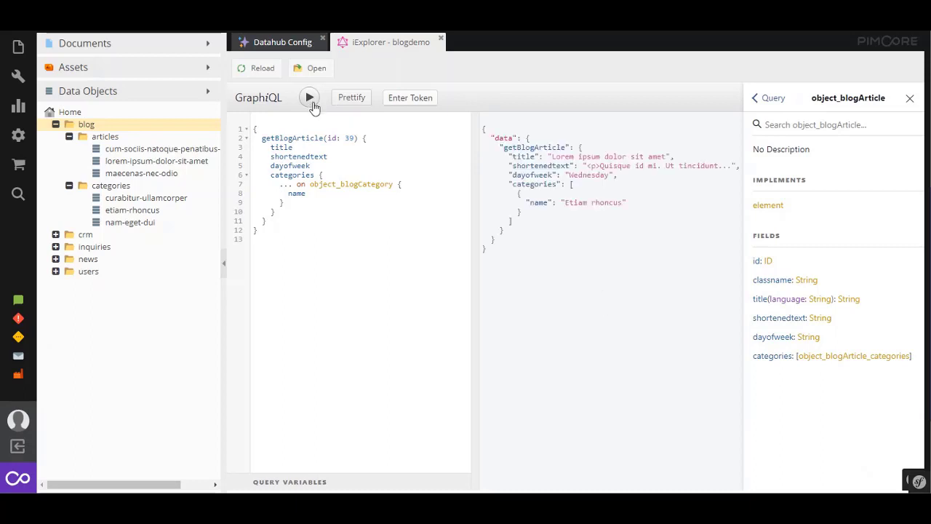
{"action": "left_click", "coordinate": [723, 165]}
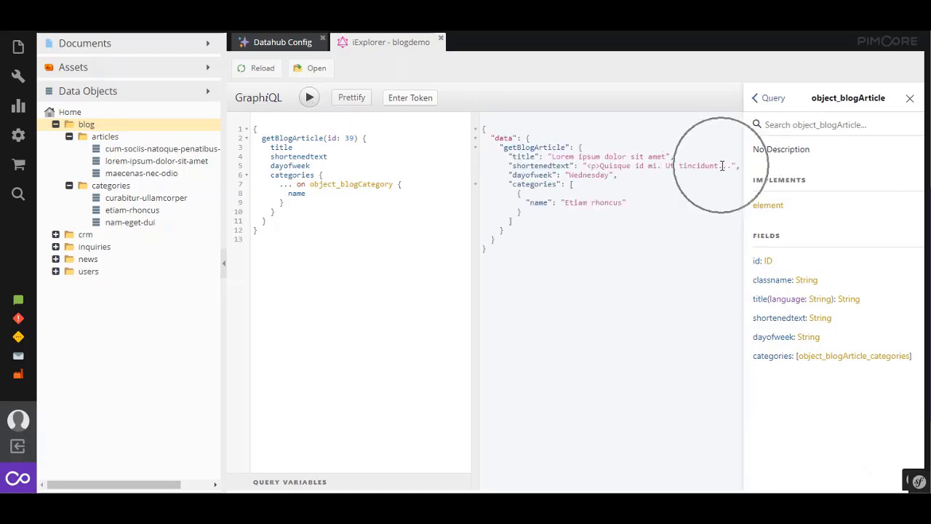